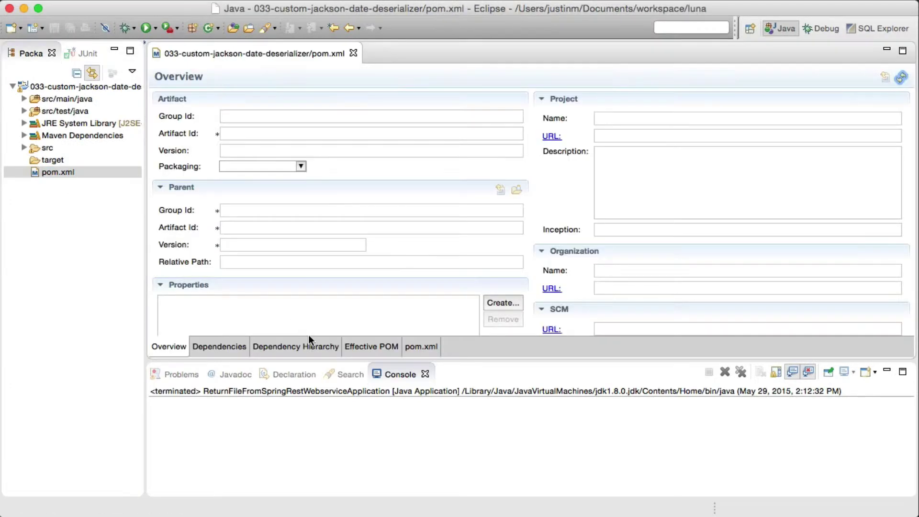
# Show the raw XML source of pom.xml
pyautogui.click(414, 351)
pyautogui.scroll(-5, 302, 268)
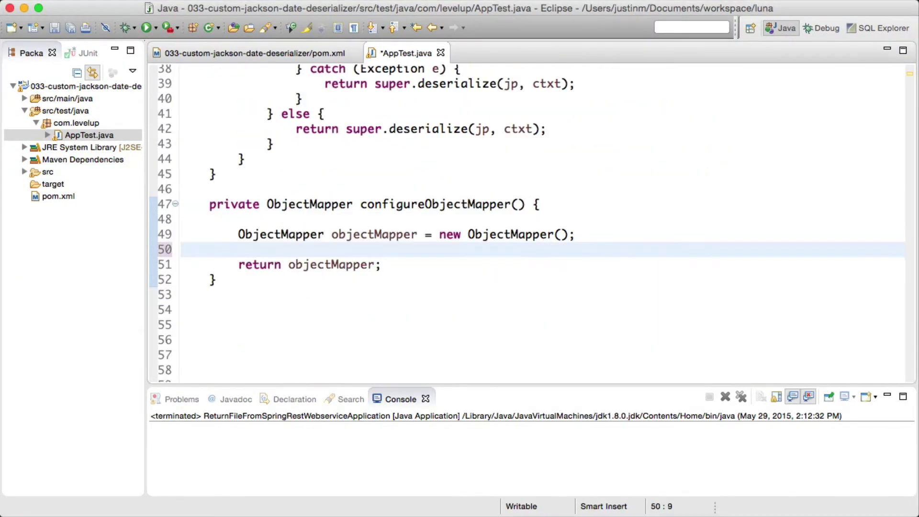
# In configureObjectMapper, create a SimpleModule that adds CustomDateDeserializer for Object.class
pyautogui.press('Return')
pyautogui.press('Return')
pyautogui.write('S')
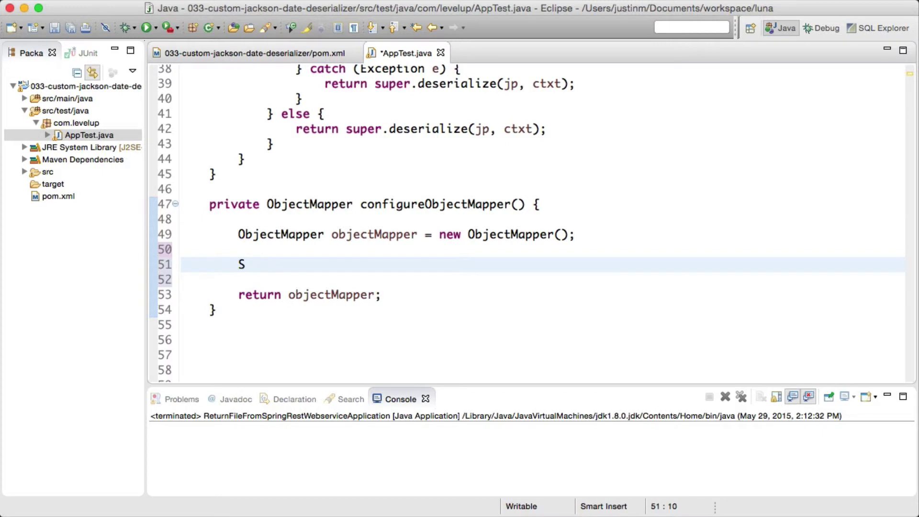
pyautogui.write('impleModule simpleModule = new ')
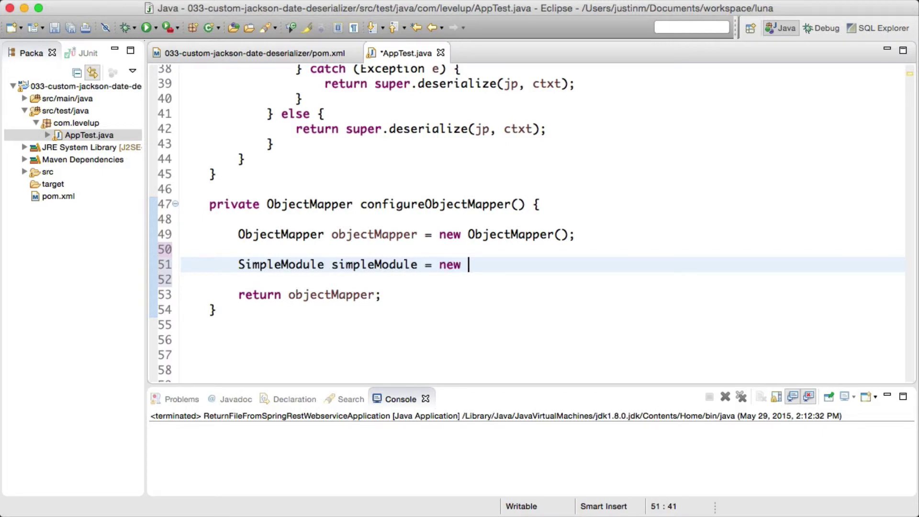
pyautogui.write('SimpleModule();')
pyautogui.press('Return')
pyautogui.write('simpleMod')
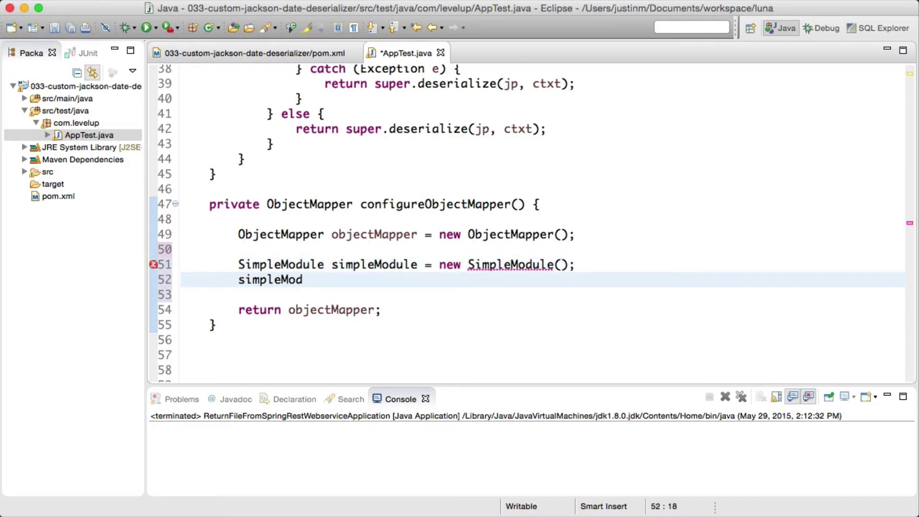
pyautogui.write('ule.addD')
pyautogui.press('Down')
pyautogui.press('Return')
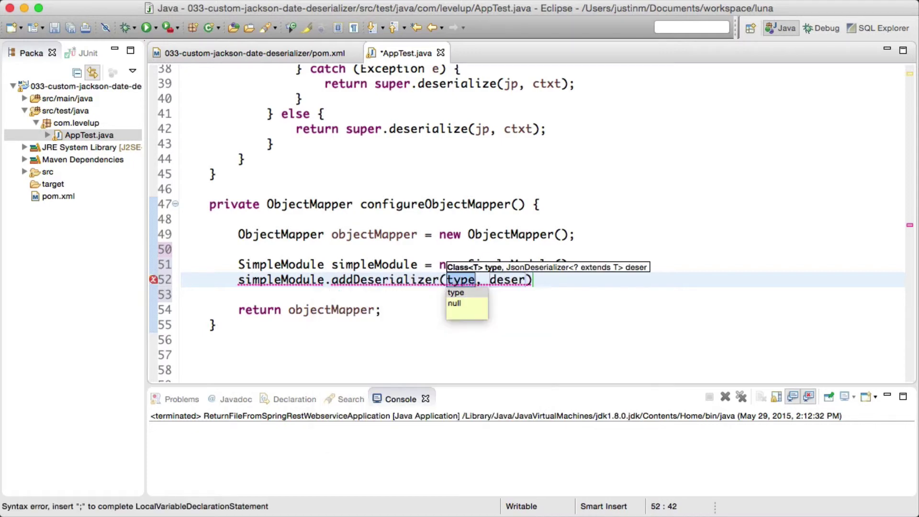
pyautogui.write('Object.class')
pyautogui.press('Tab')
pyautogui.write('new Cust')
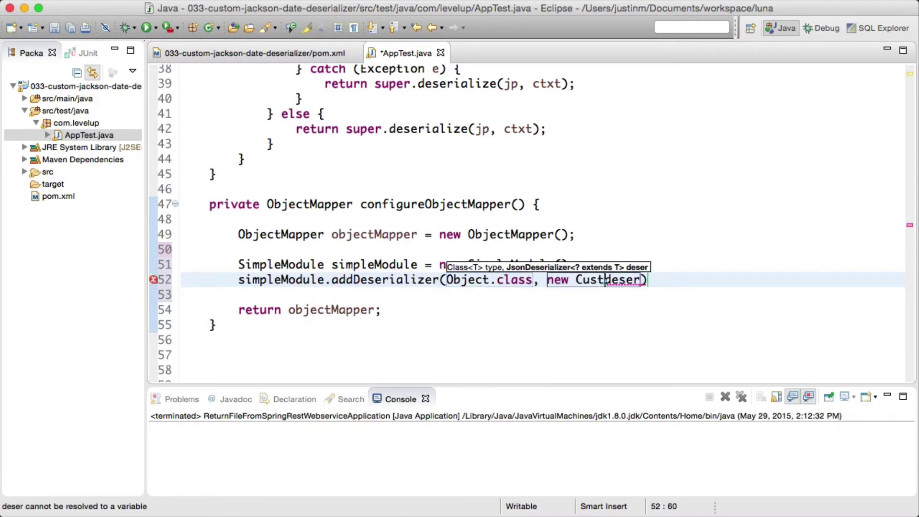
pyautogui.hotkey('ctrl', 'space')
pyautogui.press('Return')
pyautogui.press('End')
pyautogui.write(';')
# Register simpleModule on the object mapper and save AppTest.java
pyautogui.press('Return')
pyautogui.write('obj')
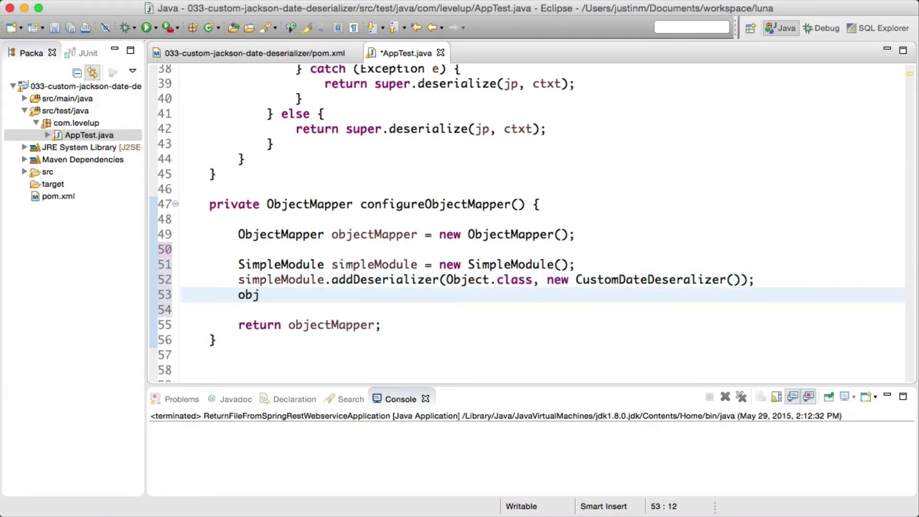
pyautogui.write('ectMapper.reg')
pyautogui.press('Return')
pyautogui.write('sim')
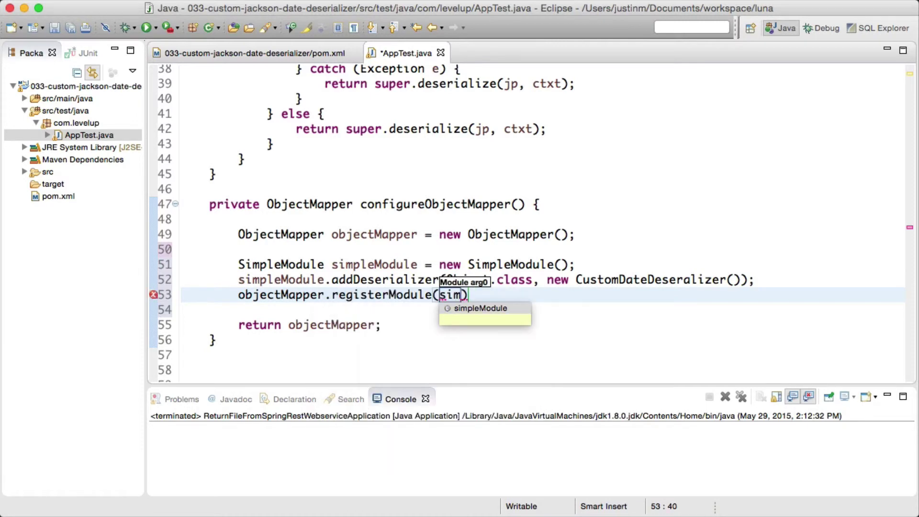
pyautogui.press('Return')
pyautogui.press('End')
pyautogui.write(';')
pyautogui.press('super+s')
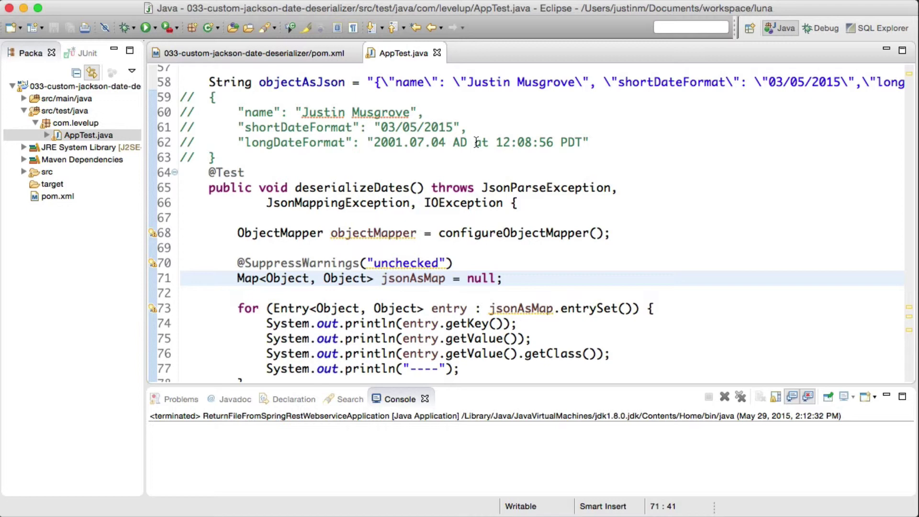
pyautogui.scroll(-2, 475, 142)
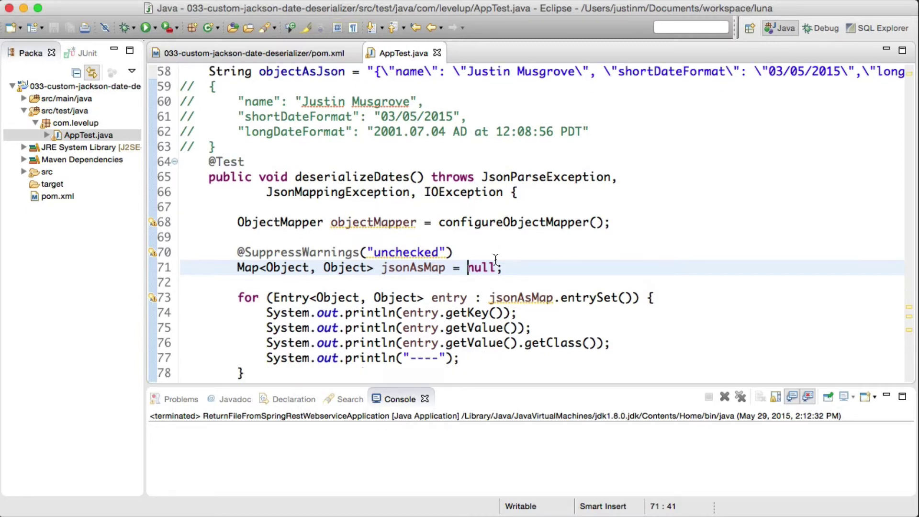
pyautogui.write('obe')
# Replace null with objectMapper.readValue(objectAsJson, HashMap.class) for jsonAsMap
pyautogui.hotkey('ctrl', 'z')
pyautogui.hotkey('shift', 'ctrl', 'Right')
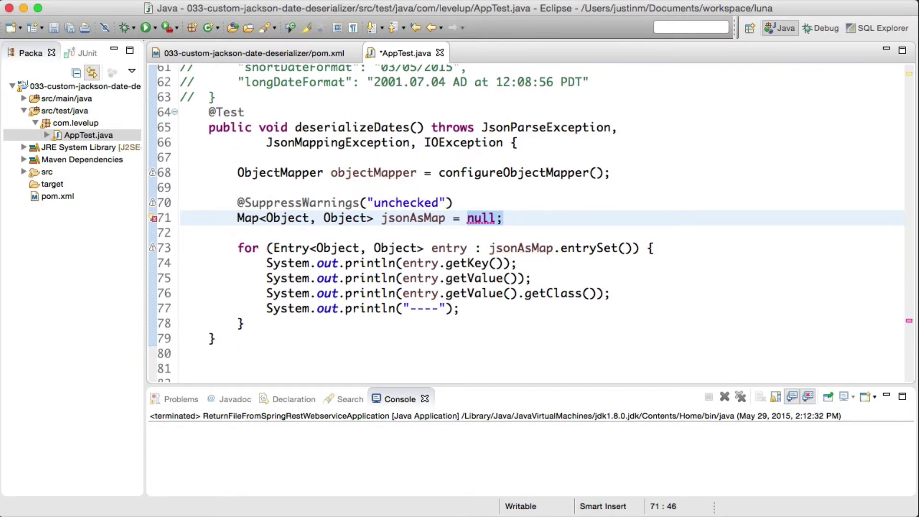
pyautogui.write('objectMapper.rea')
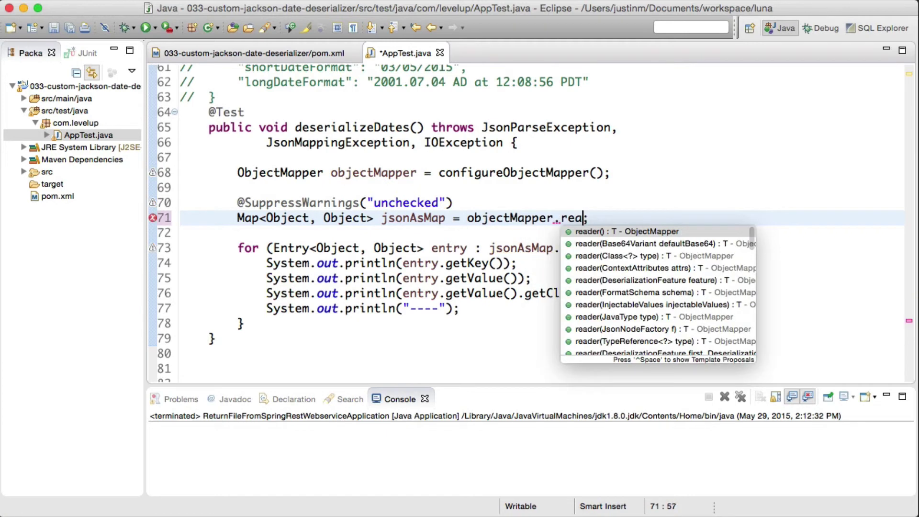
pyautogui.write('d')
pyautogui.press('Return')
pyautogui.write('Ob')
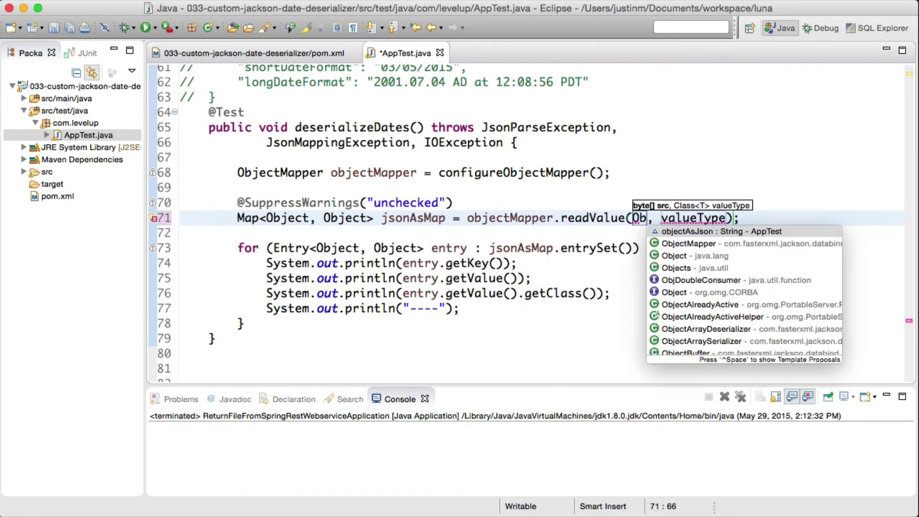
pyautogui.write('ject> jsonA')
pyautogui.press('Return')
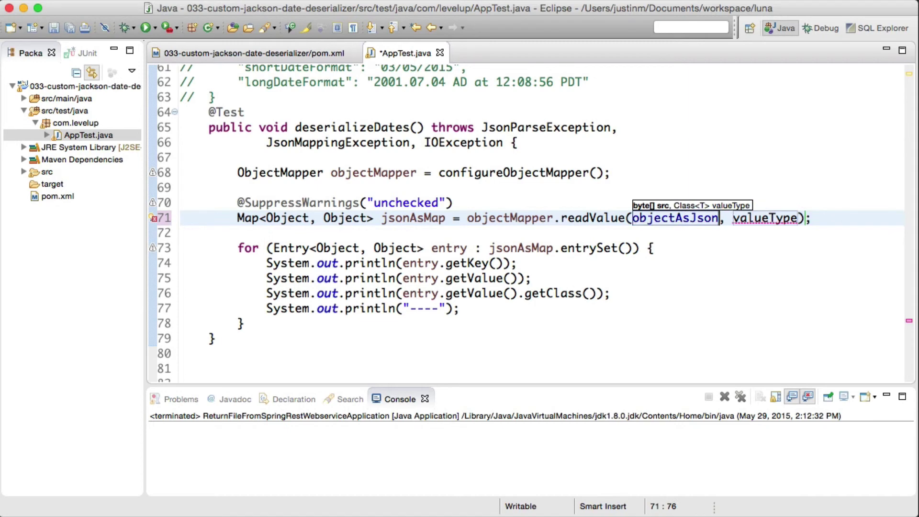
pyautogui.press('Tab')
pyautogui.write('Hash')
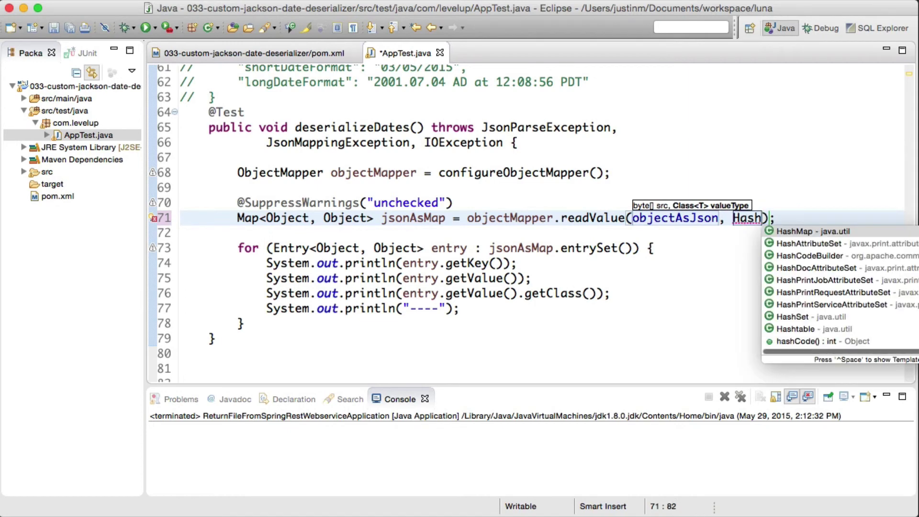
pyautogui.press('Return')
pyautogui.write('.class')
# Format and save the file, then run deserializeDates as a JUnit test
pyautogui.hotkey('ctrl', 'shift', 'f')
pyautogui.hotkey('alt', 'shift', 'x')
pyautogui.press('t')
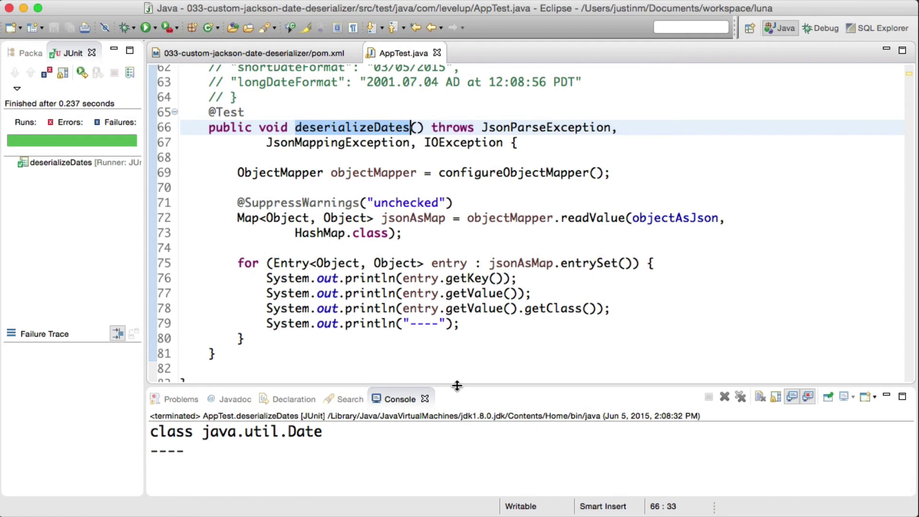
# Enlarge the Console view to show shortDateFormat and longDateFormat as java.util.Date values
pyautogui.moveTo(457, 387); pyautogui.dragTo(478, 263)
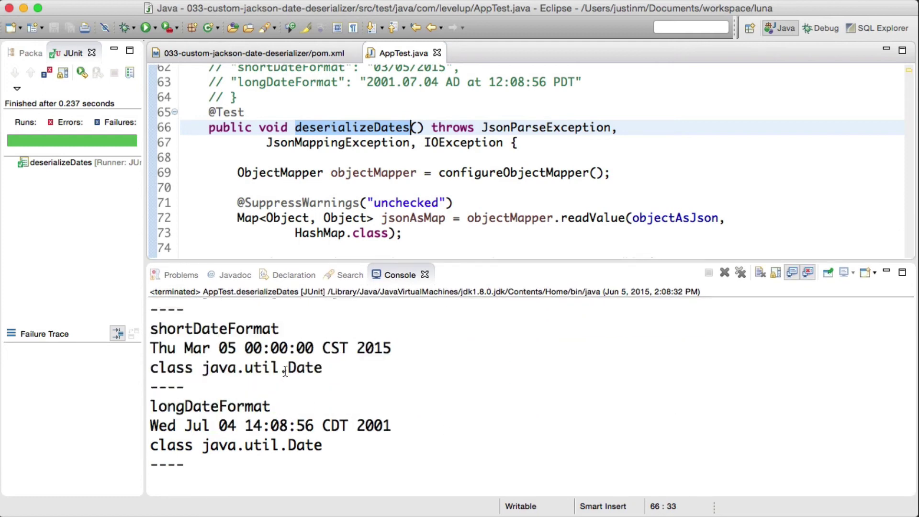
pyautogui.scroll(3, 284, 371)
pyautogui.scroll(-2, 285, 371)
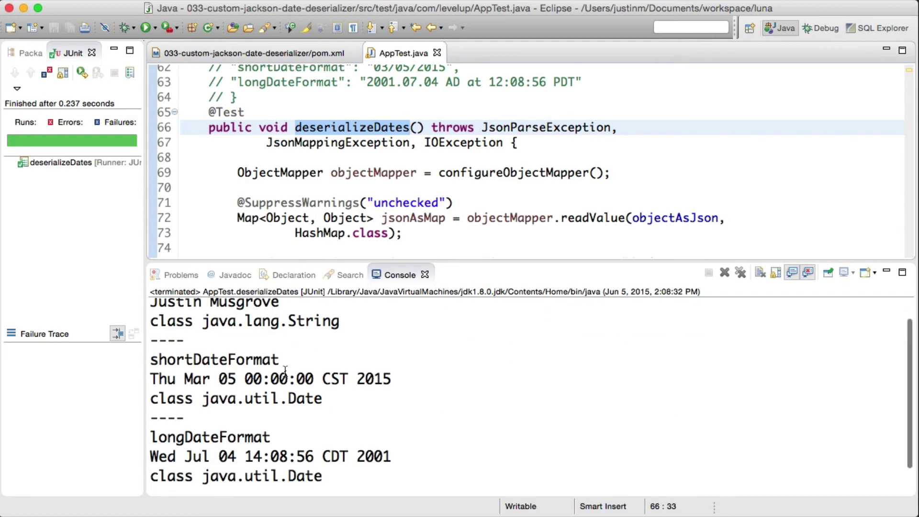
pyautogui.scroll(-2, 285, 371)
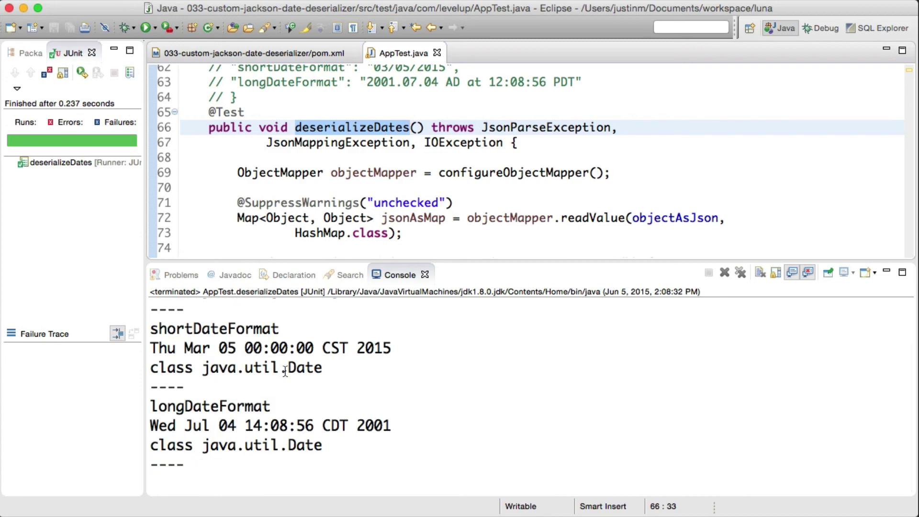